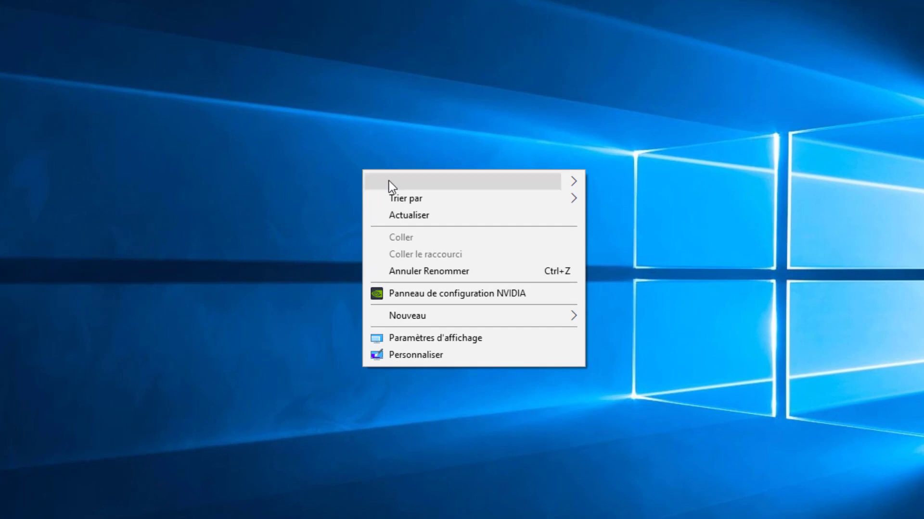
Open the theme personalization settings, try the Windows 10 and Fleurs themes, and finally apply the Windows theme.
click(428, 358)
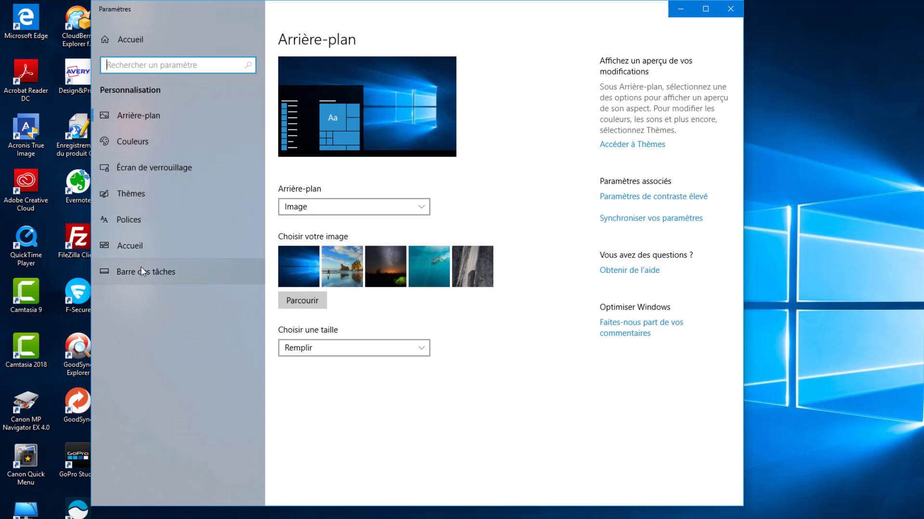
click(142, 193)
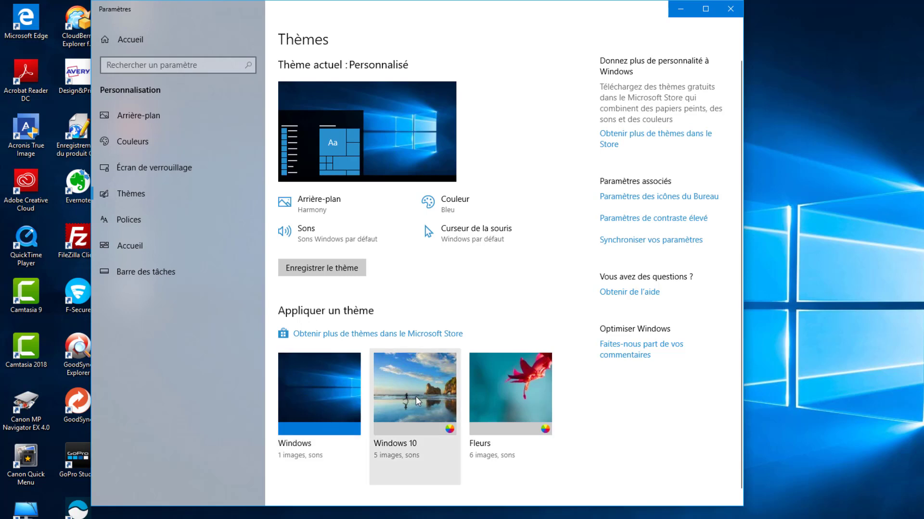
click(424, 385)
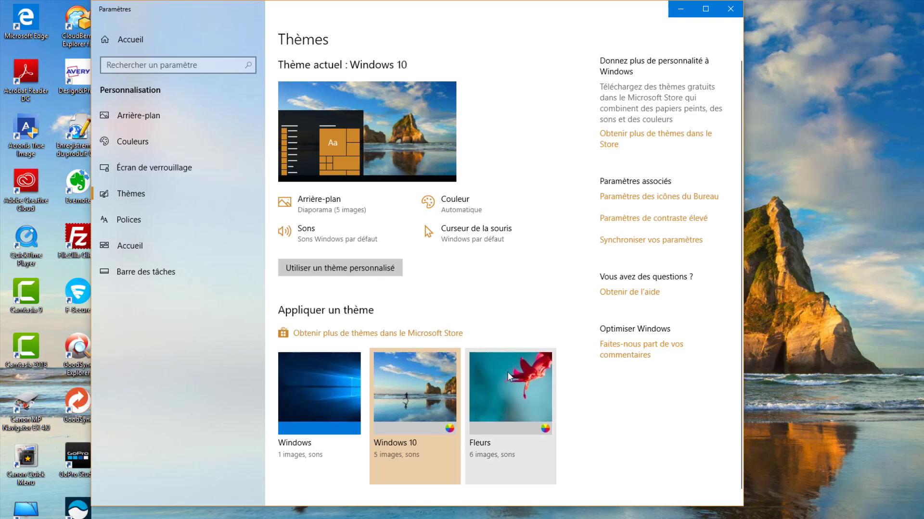
click(521, 394)
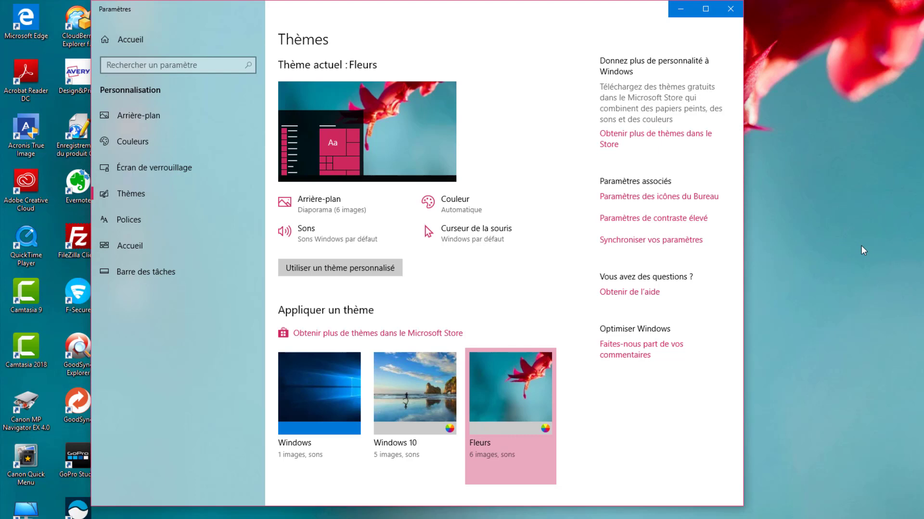
click(298, 406)
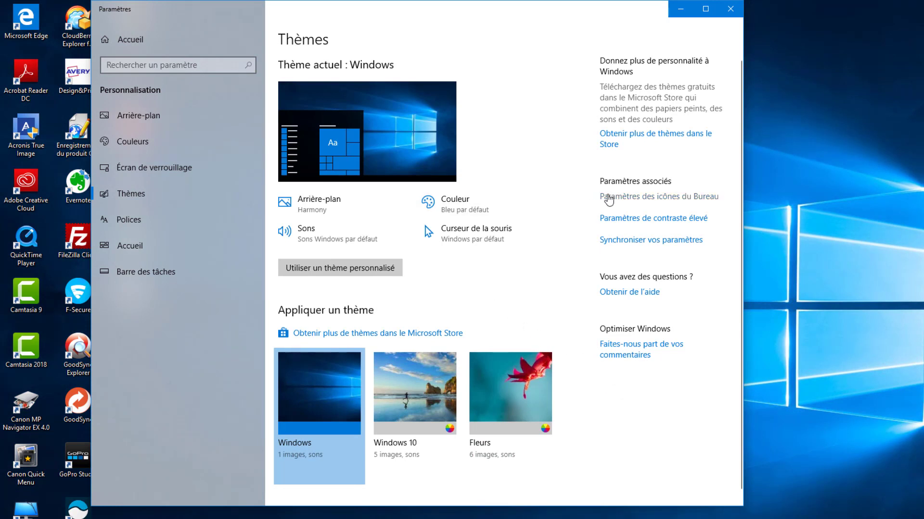
Enable the Ordinateur and Fichiers de l'utilisateur icons in the desktop icon settings and accept the change.
click(670, 199)
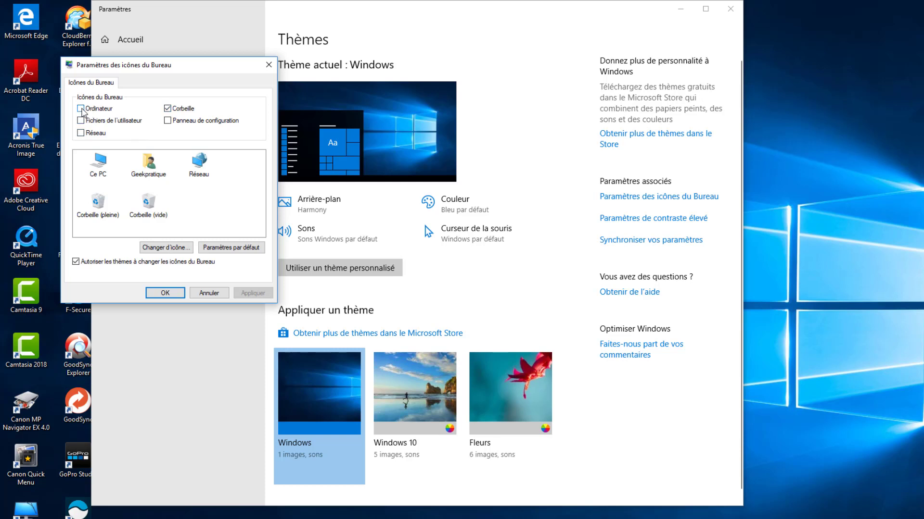
click(81, 110)
click(81, 122)
click(165, 293)
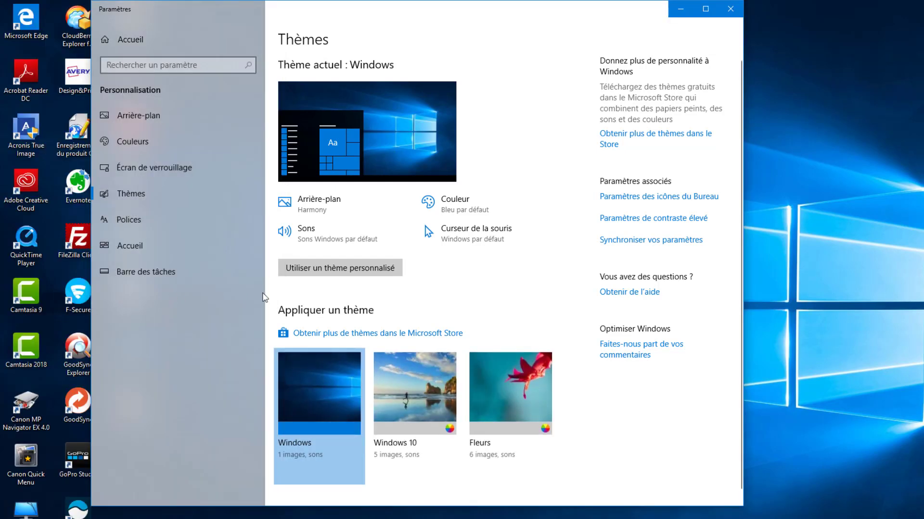
Minimize the settings window and inspect the added desktop icons by opening Ce PC and the user's folder.
click(681, 11)
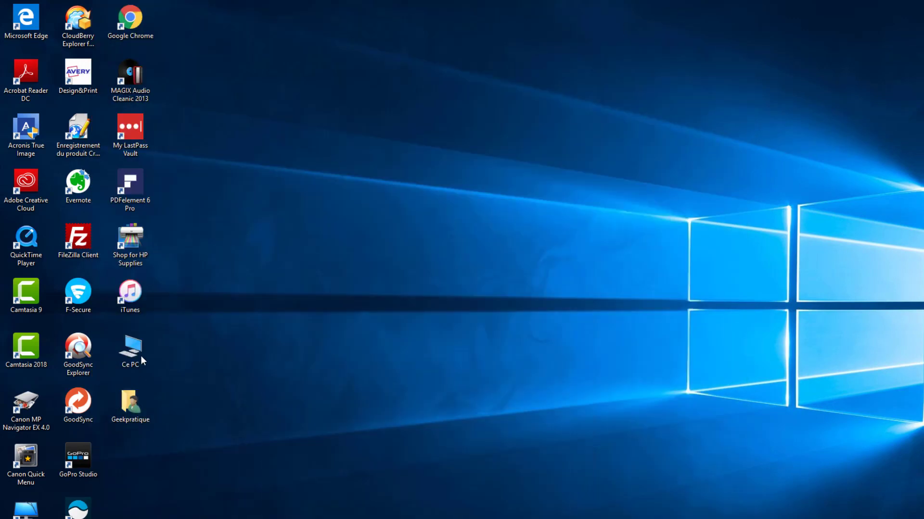
click(140, 349)
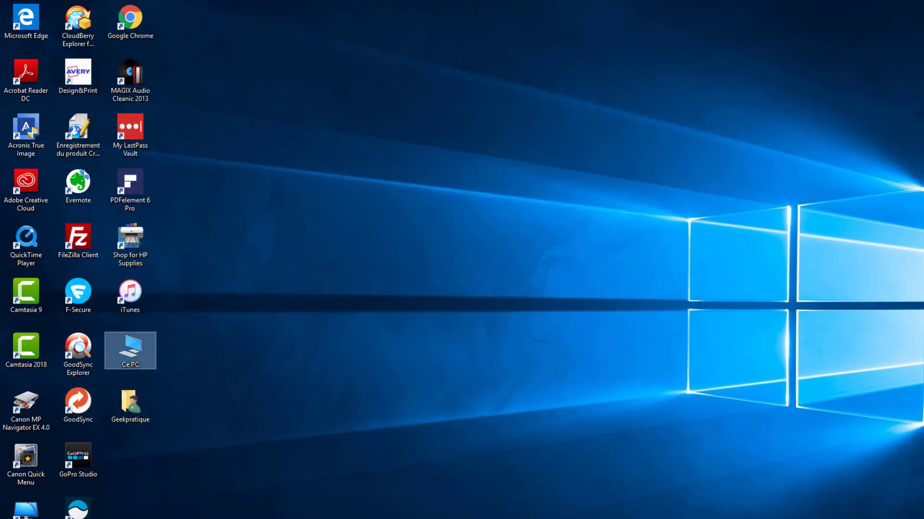
click(893, 453)
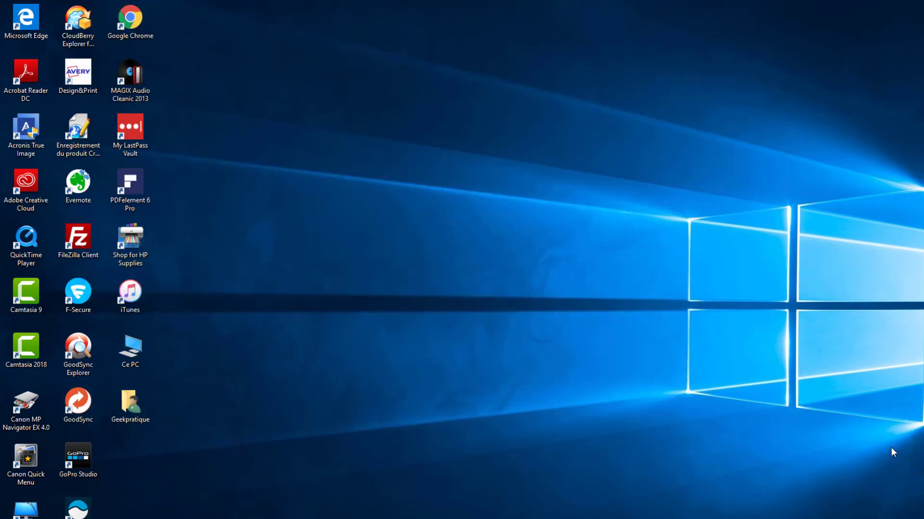
click(123, 357)
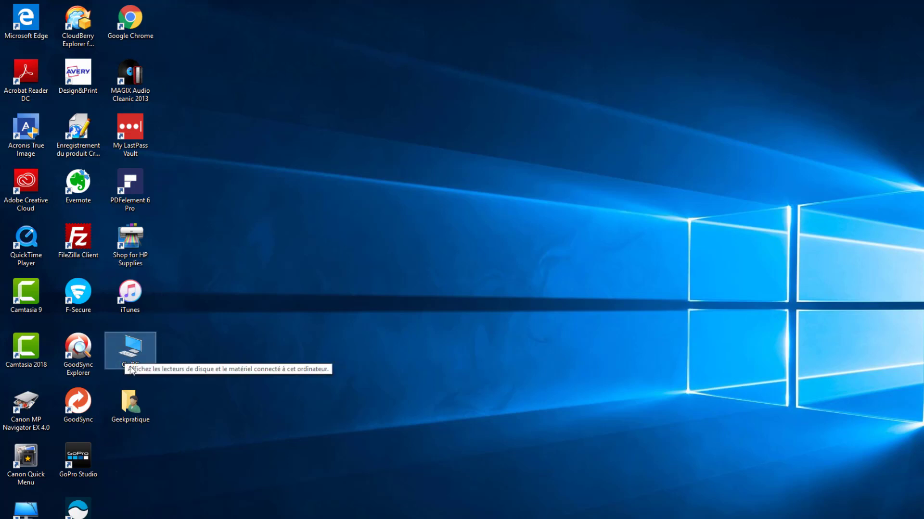
click(130, 404)
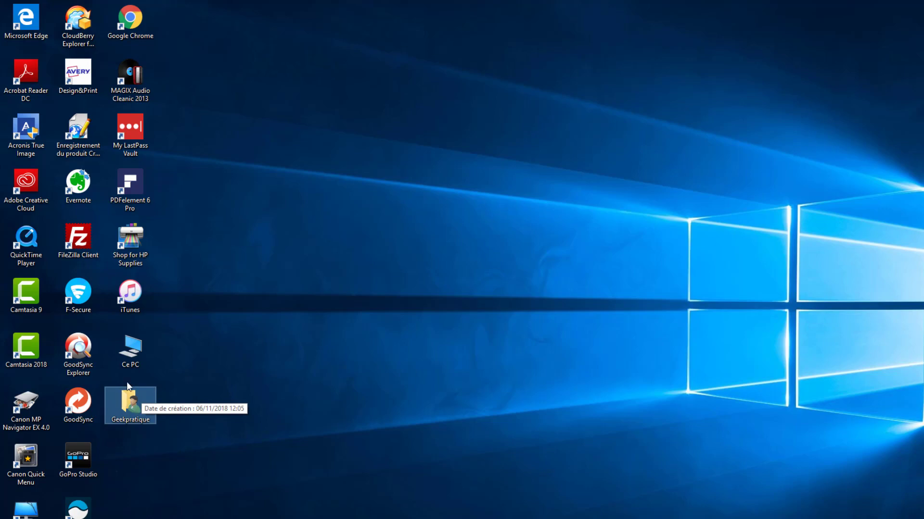
double_click(133, 354)
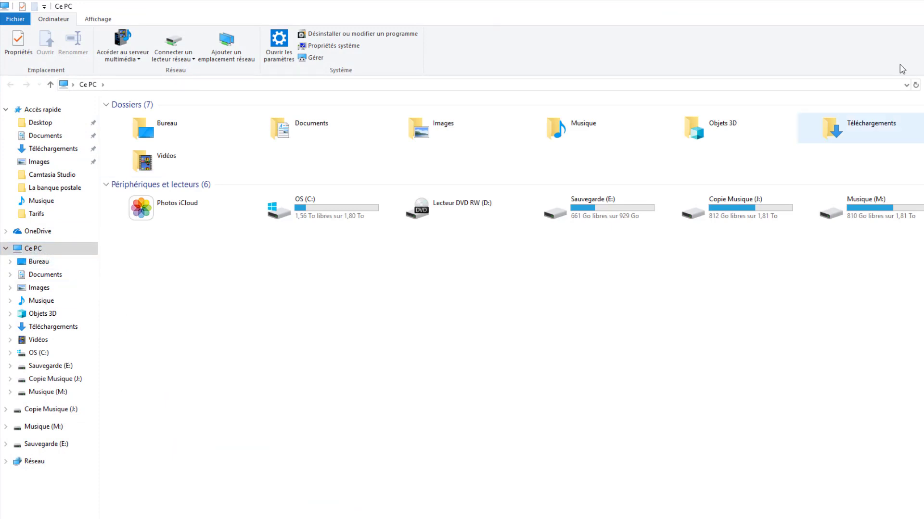
click(907, 6)
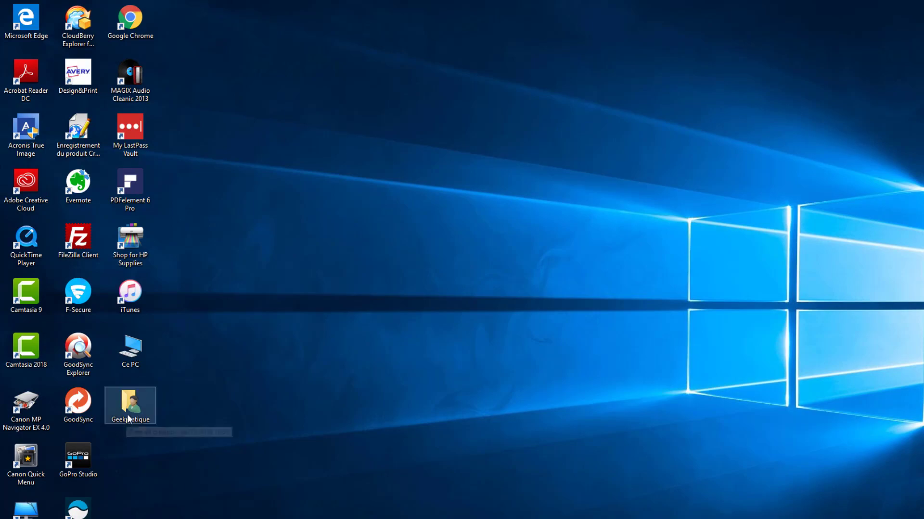
double_click(126, 413)
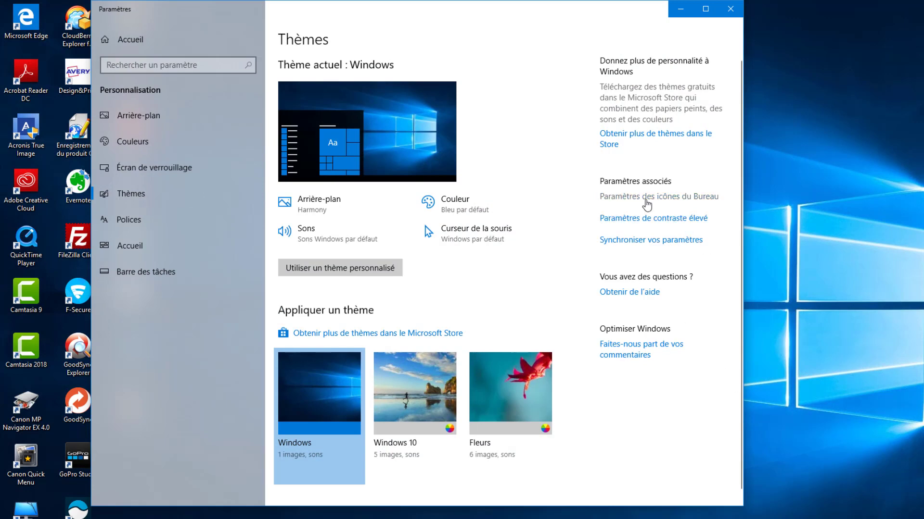
Disable the Ordinateur and Fichiers de l'utilisateur desktop icons, leaving only Corbeille enabled, and accept the change.
click(645, 201)
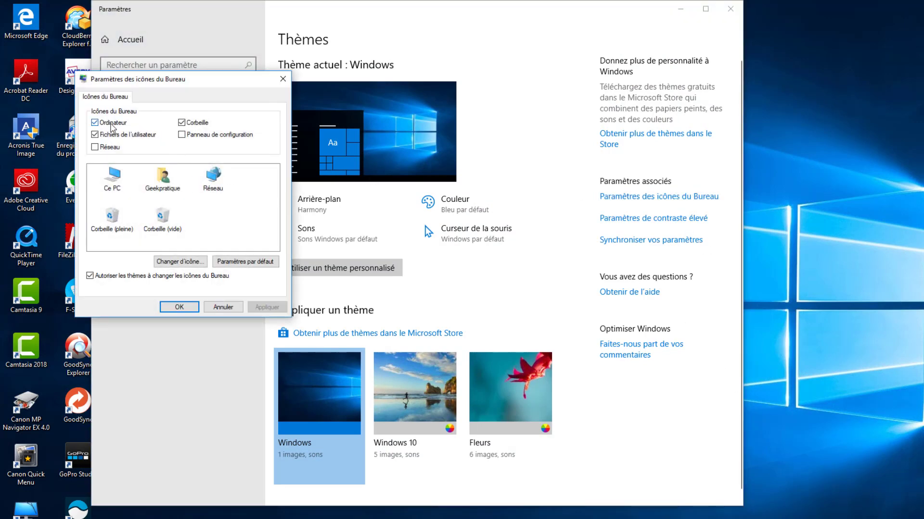
click(94, 123)
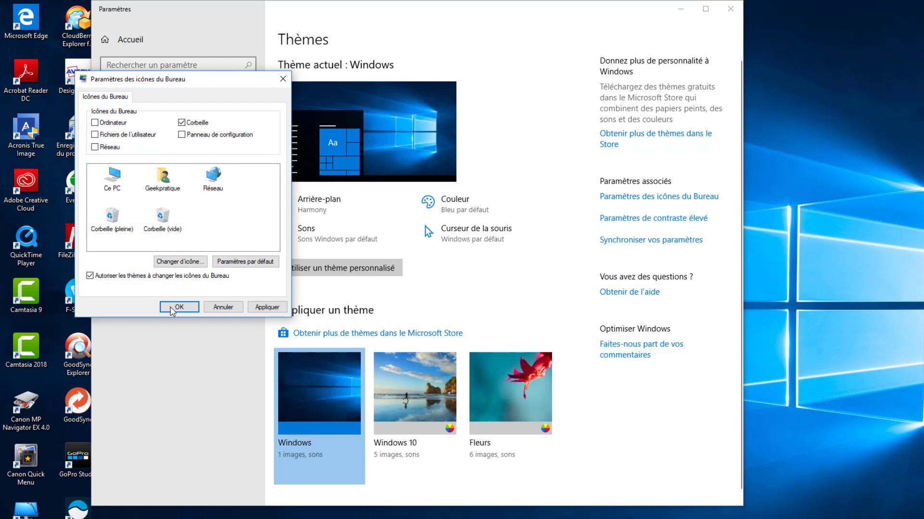
click(173, 307)
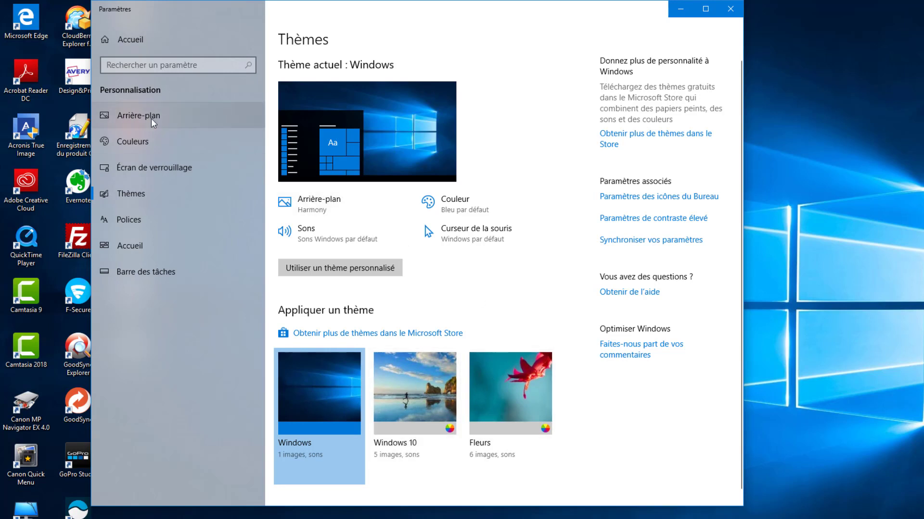
Set the starry night picture with the green tent as desktop background, and open and cancel the browser for custom images.
click(321, 204)
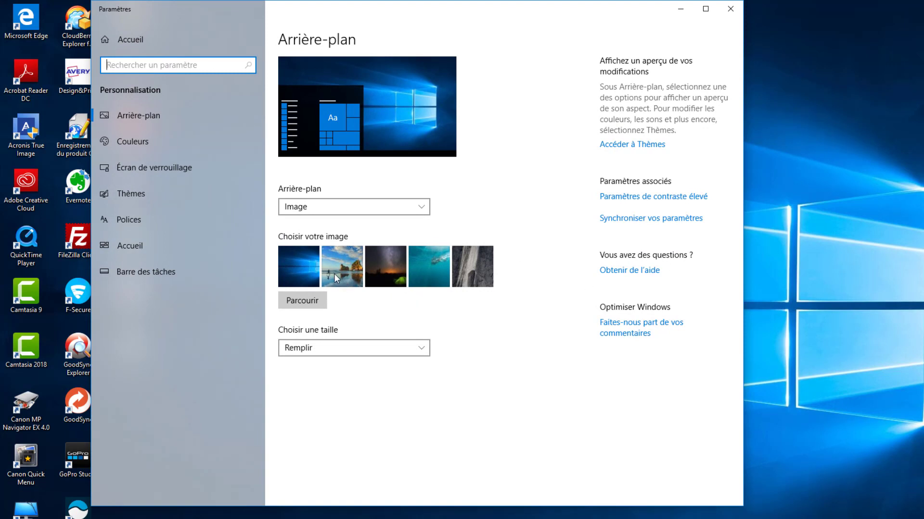
click(387, 269)
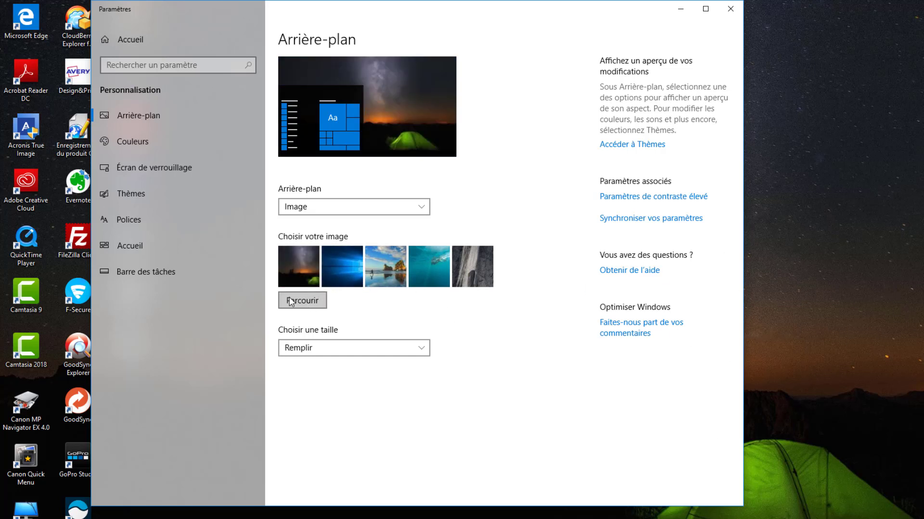
click(303, 304)
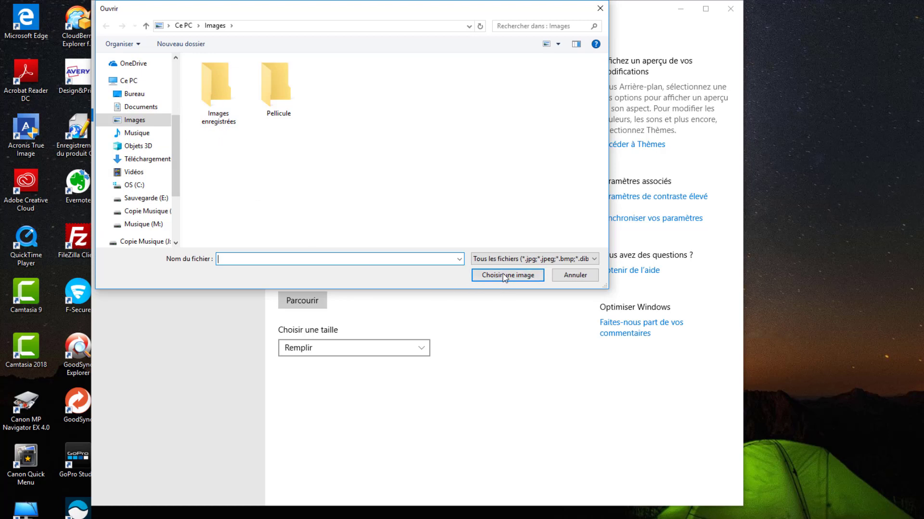
click(573, 275)
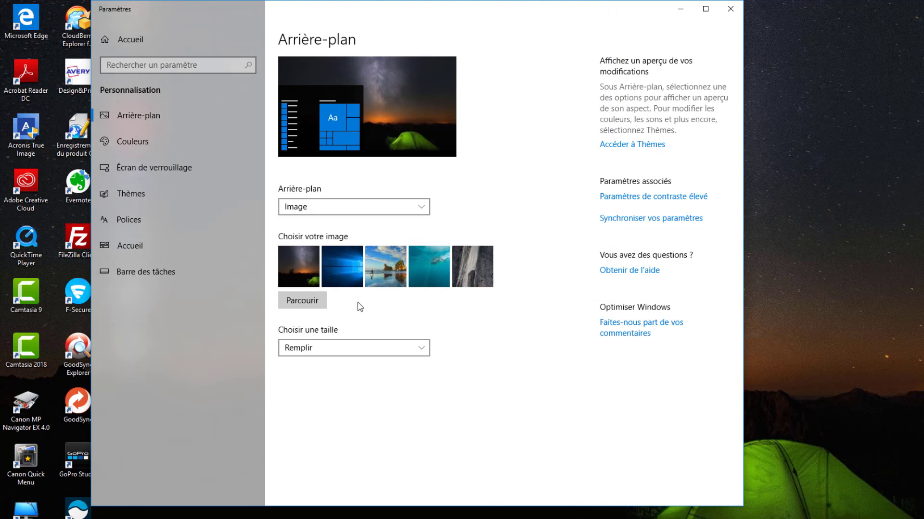
In the color settings, try orange, Iris printanier and light purple as accent colors, returning to the default blue.
click(141, 140)
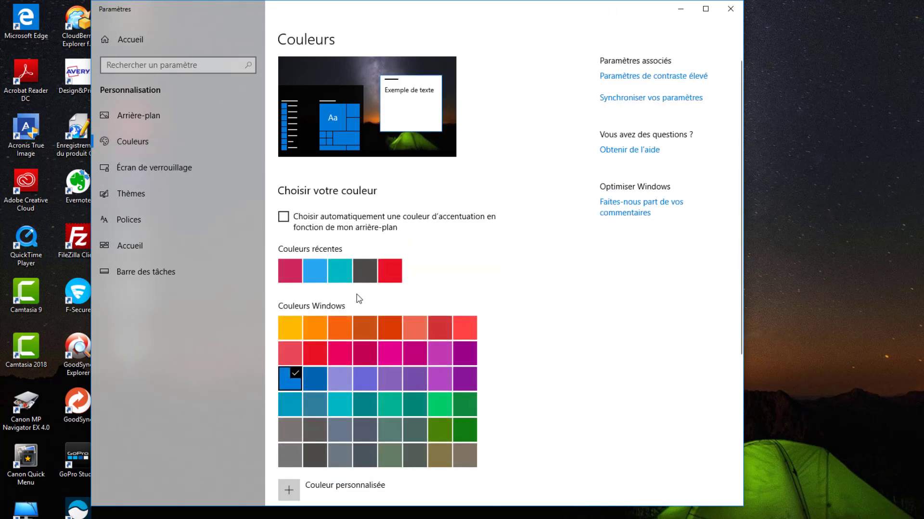
scroll(382, 310, down, 3)
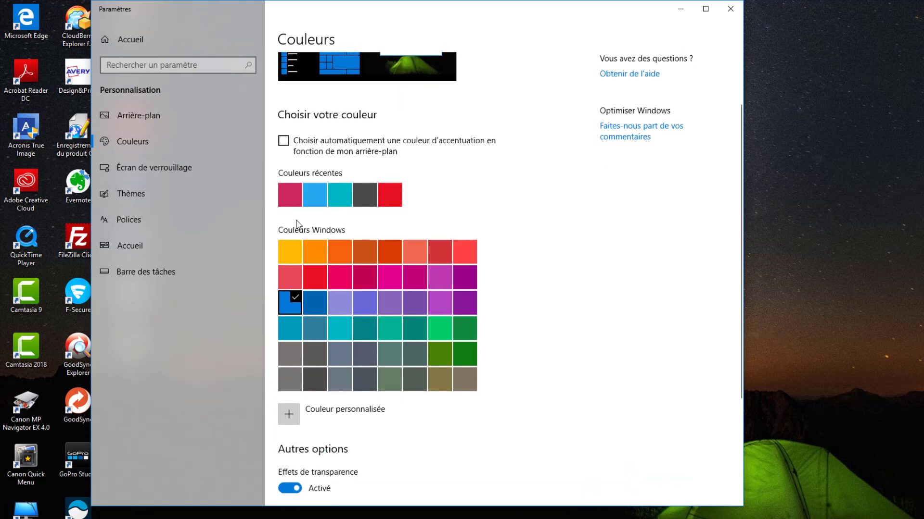
scroll(308, 276, up, 3)
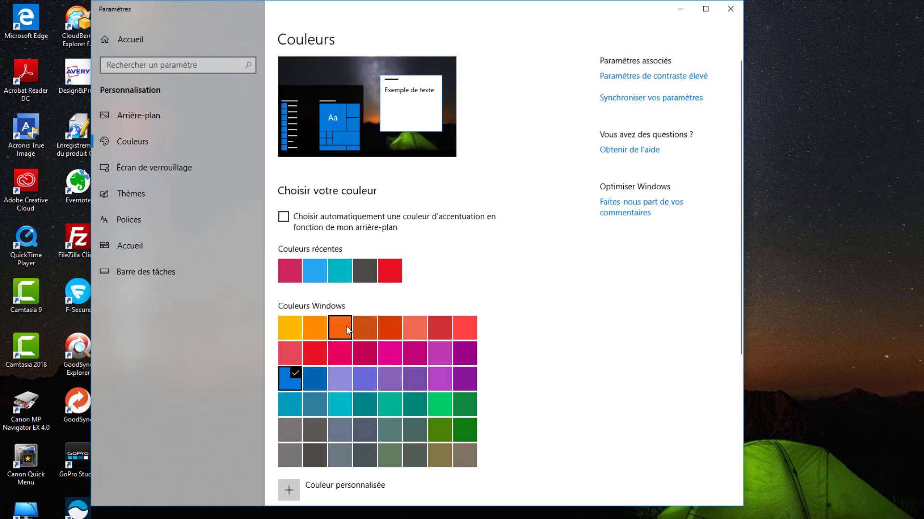
click(345, 325)
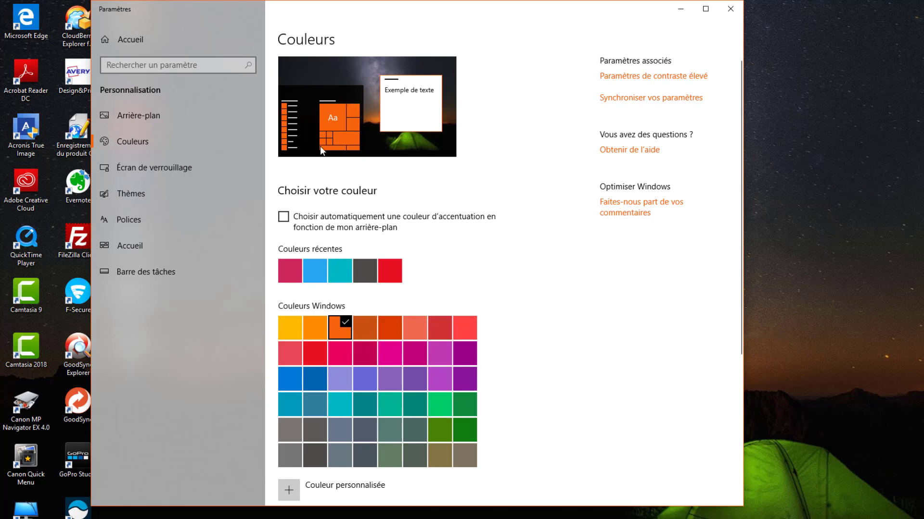
click(296, 370)
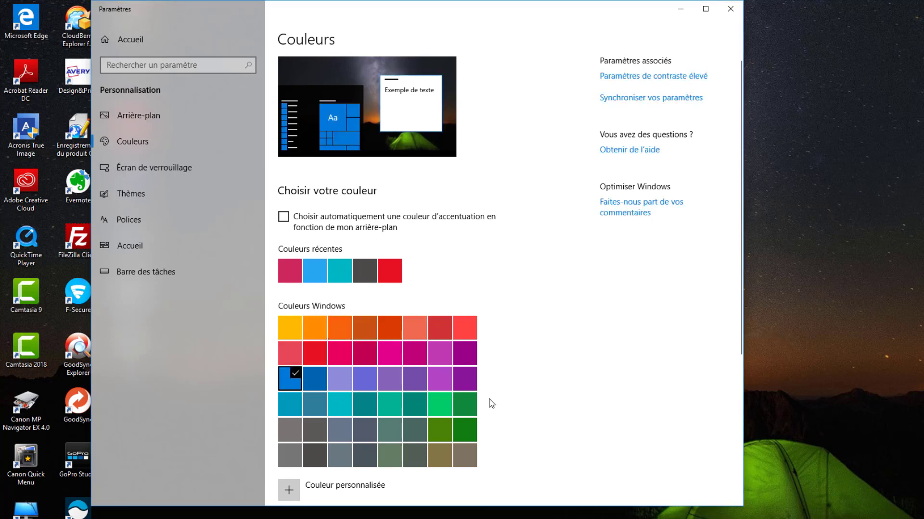
click(412, 376)
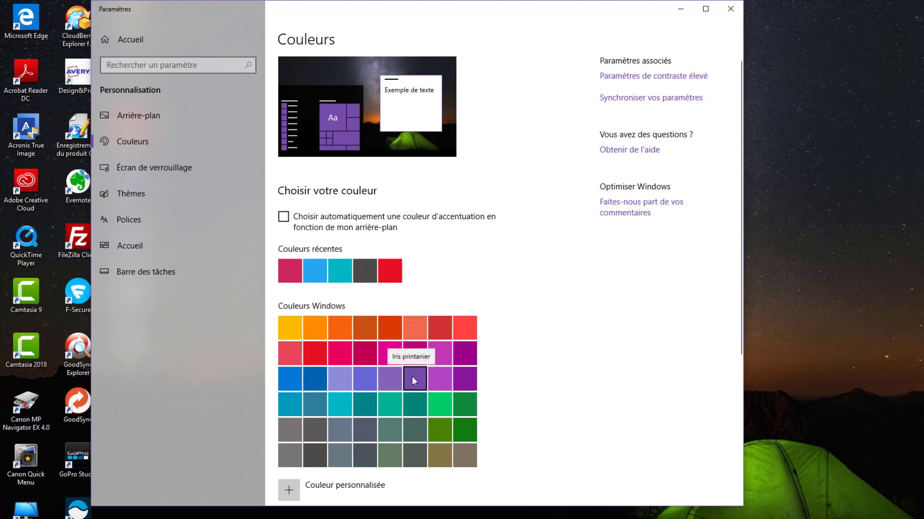
click(437, 376)
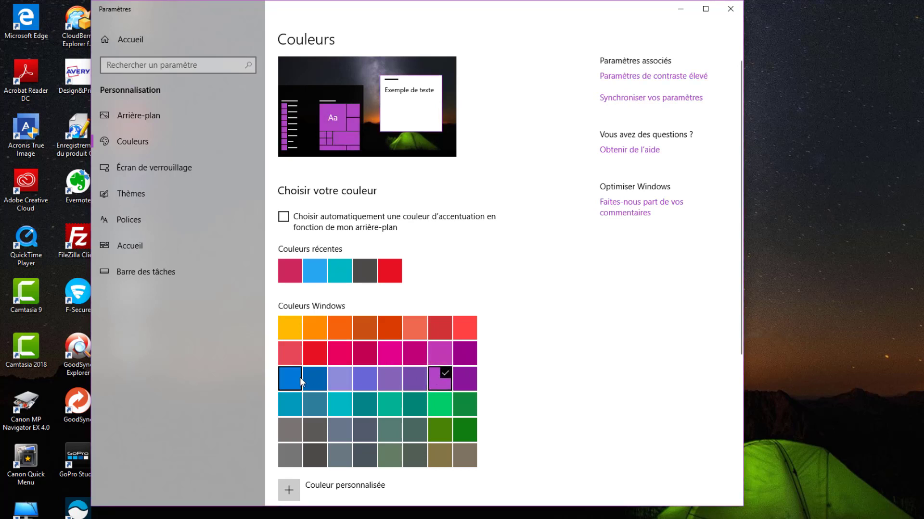
click(287, 381)
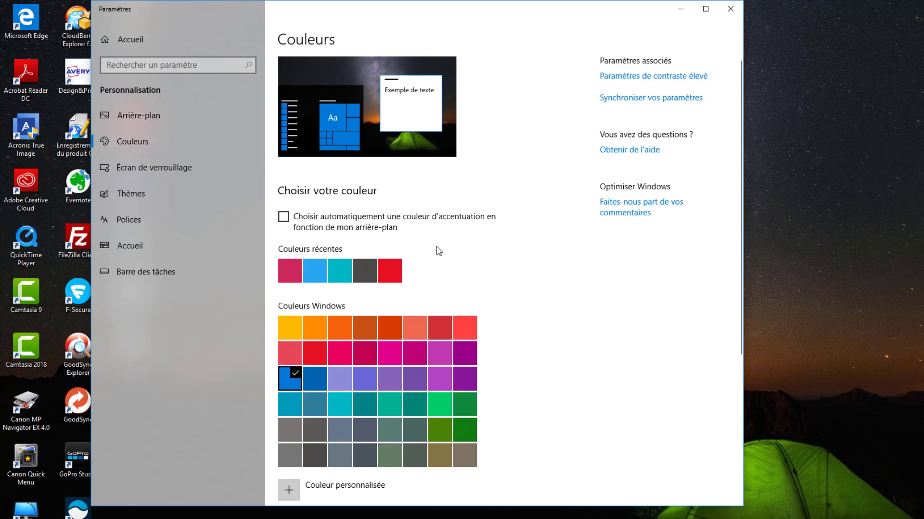
Try the Sombre default app mode, then switch back to Clair.
scroll(437, 246, down, 5)
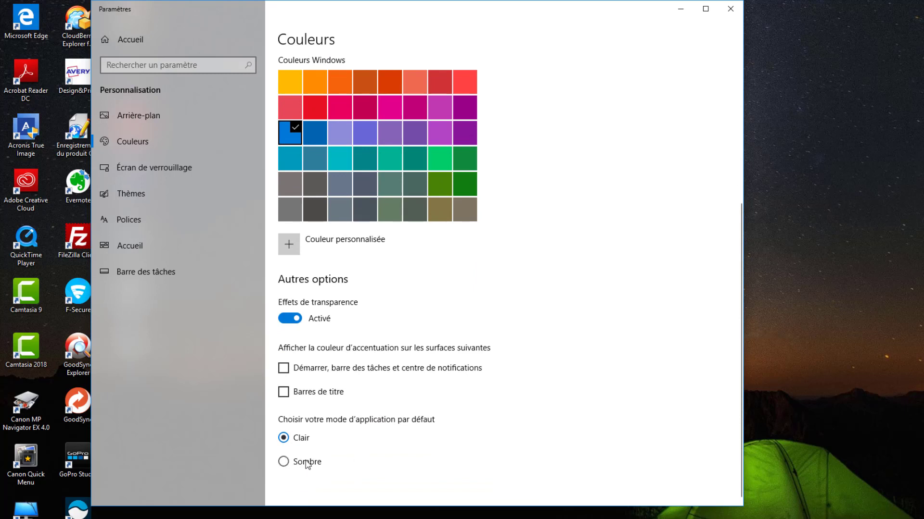
click(307, 463)
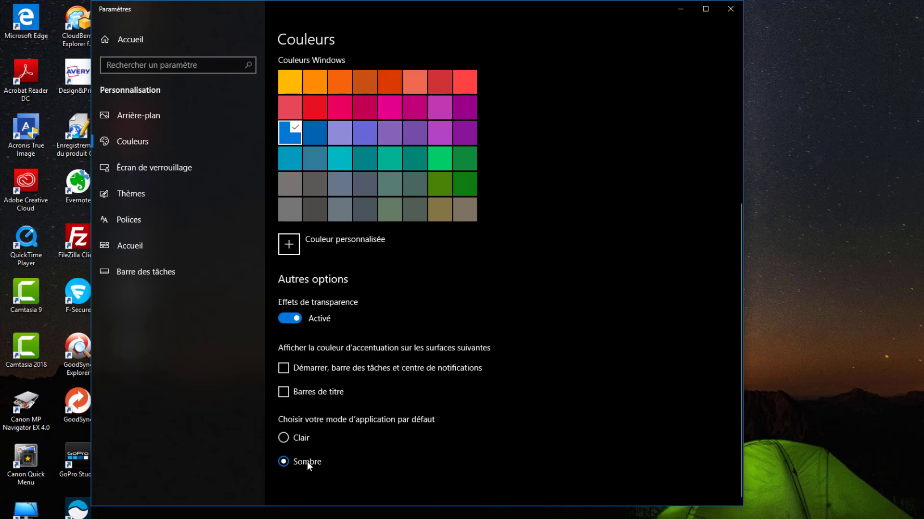
click(302, 438)
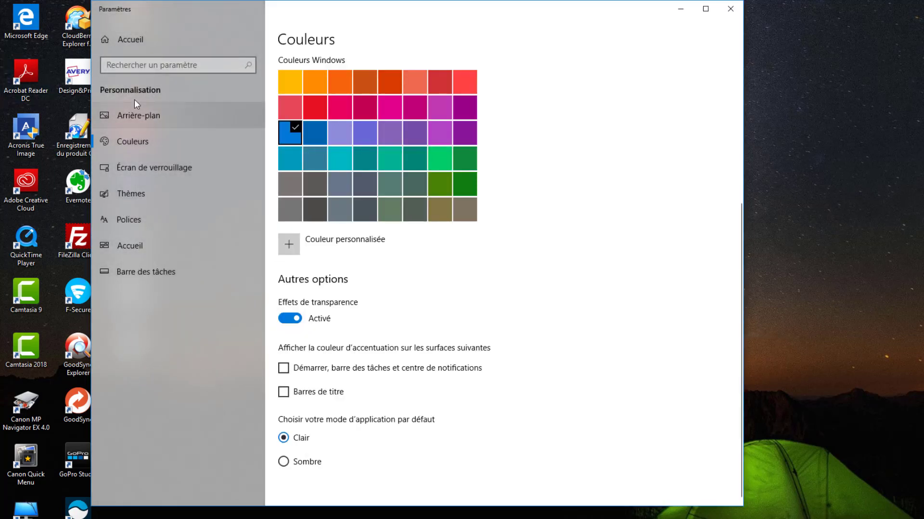
Set the blue Windows logo picture as the desktop background and close the settings window.
click(143, 118)
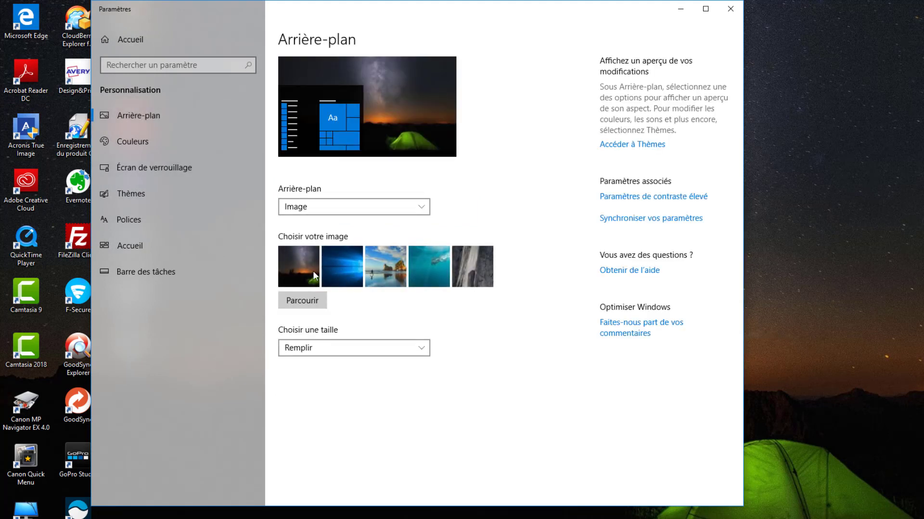
click(353, 267)
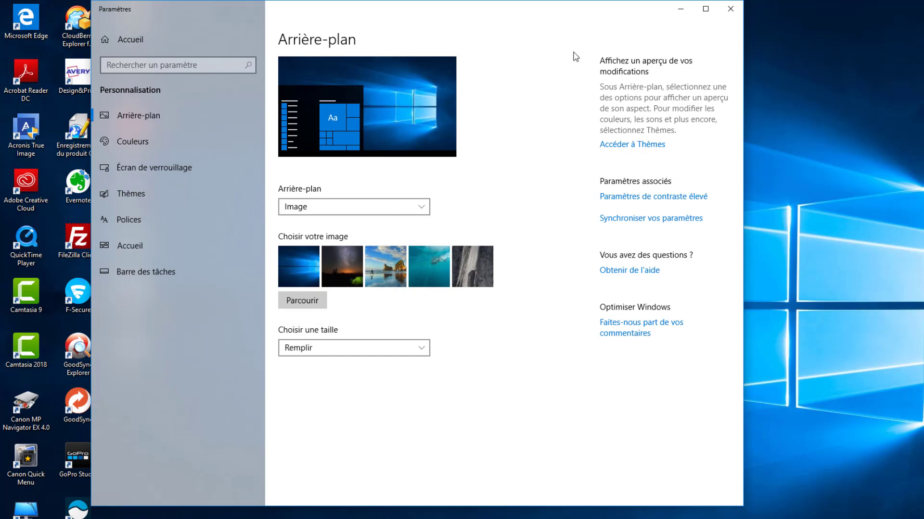
click(730, 9)
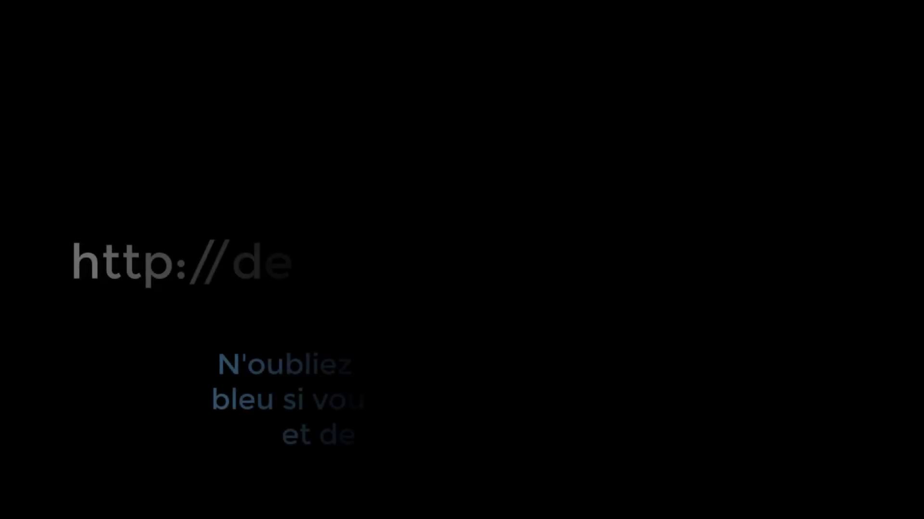